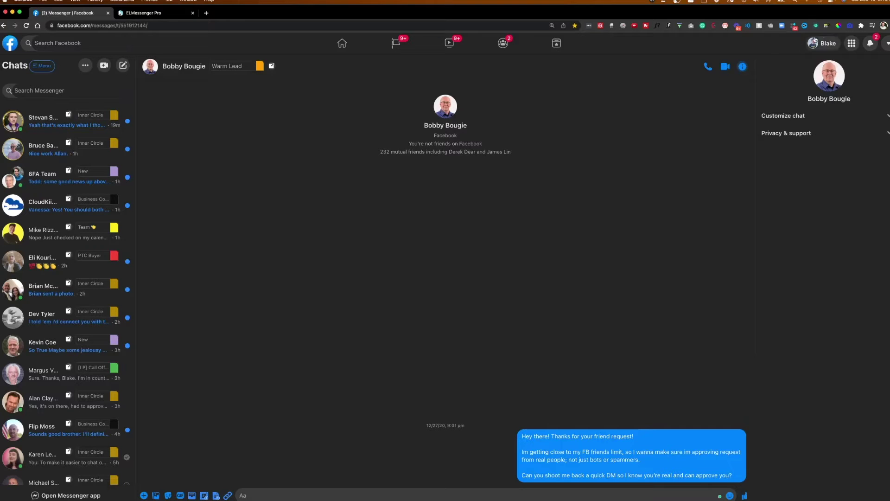
Step: Reload Messenger and tag the fifth chat [LP] Call Offered
left_click(826, 27)
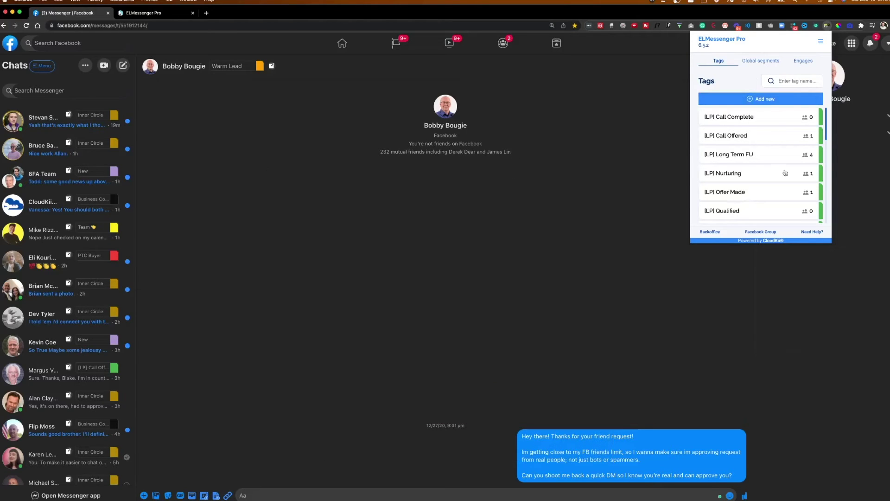
left_click(26, 26)
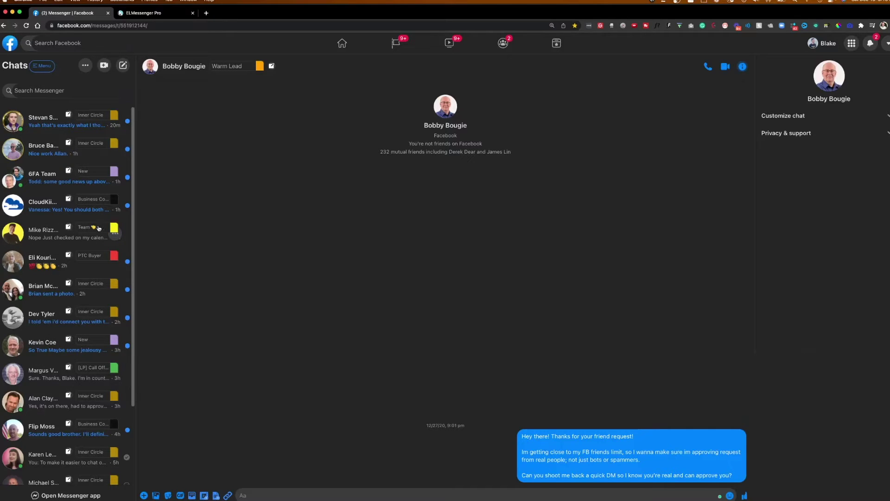
left_click(98, 228)
scroll(91, 265, "down", 1)
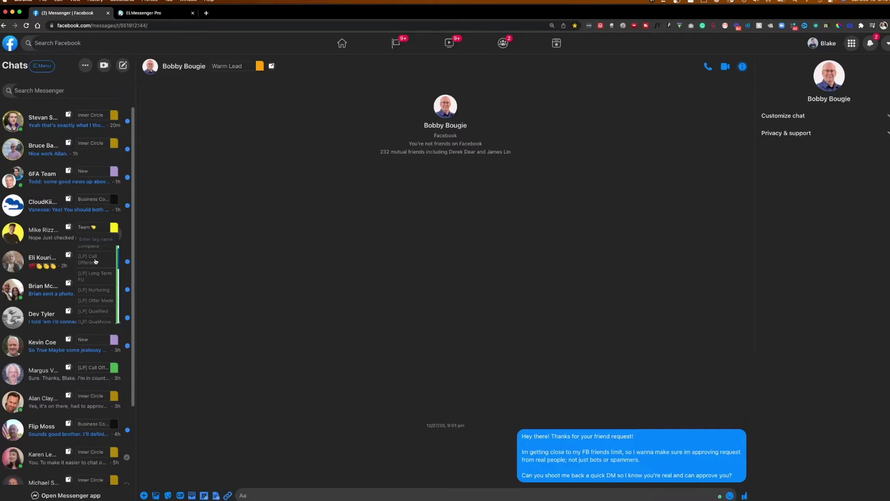
left_click(96, 261)
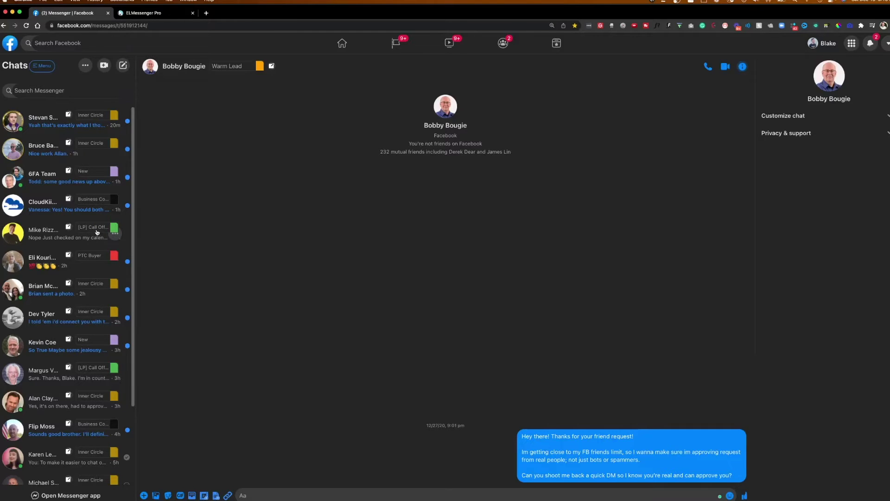
Step: Retag the fifth chat [LP] Long Term FU, searching the tag list for 'long'
left_click(97, 229)
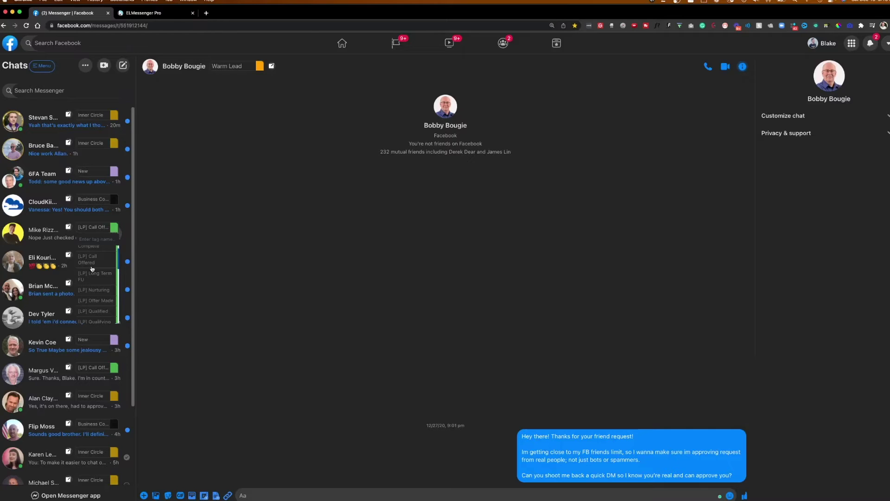
scroll(96, 272, "down", 3)
scroll(98, 274, "up", 4)
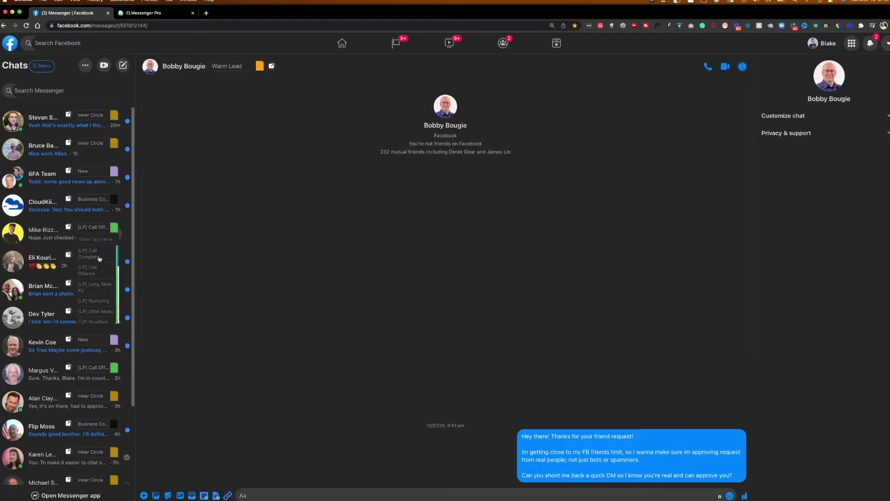
left_click(103, 242)
type("long")
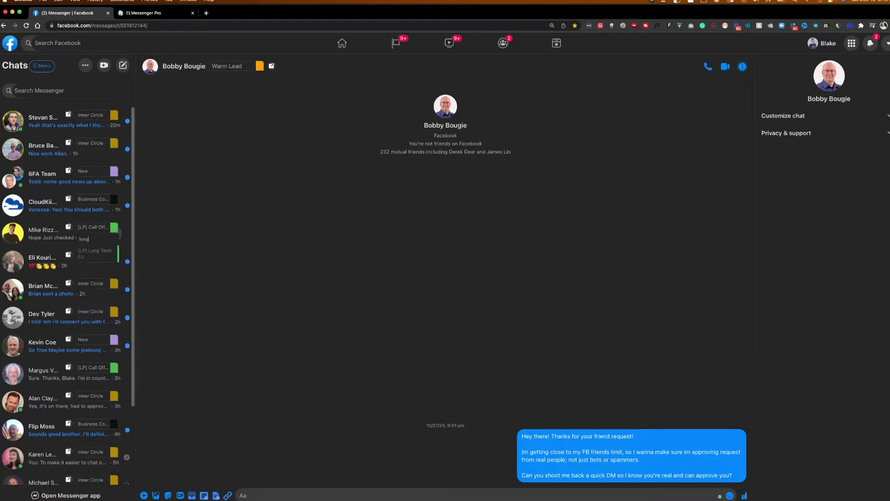
left_click(98, 253)
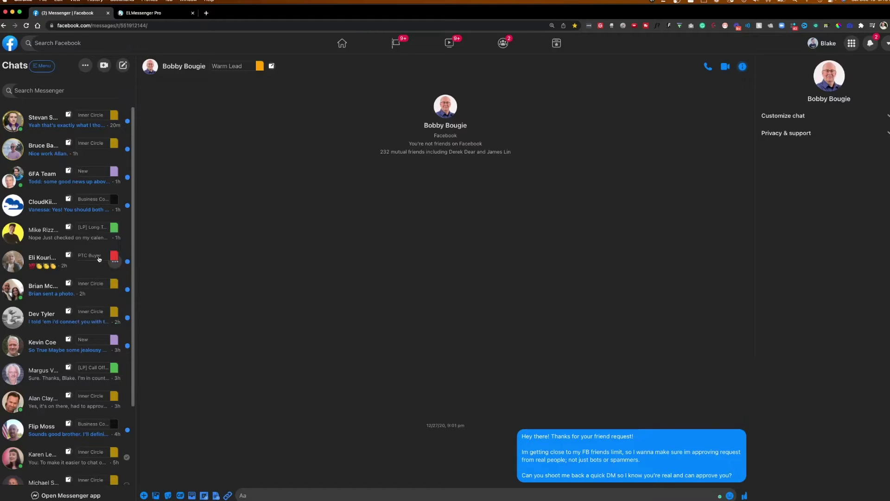
Step: Write a user note on the fifth chat saying the contact wanted to start coaching in January
left_click(69, 228)
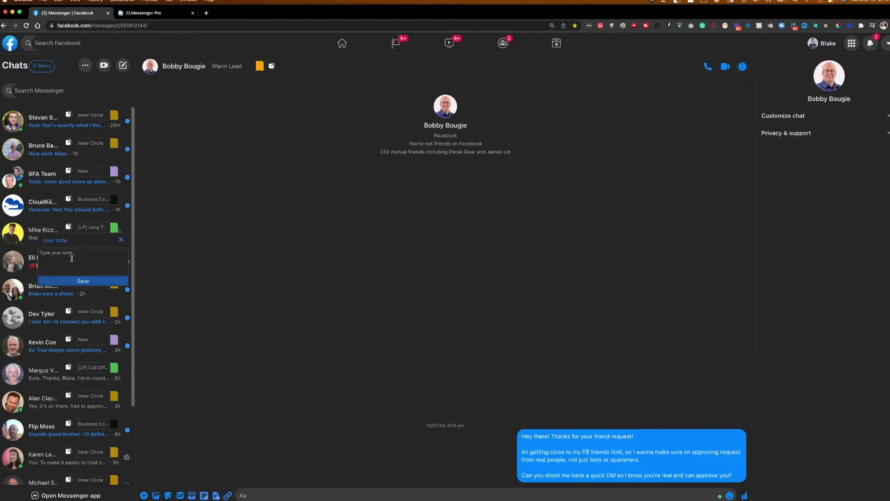
type("Mike wanted to st")
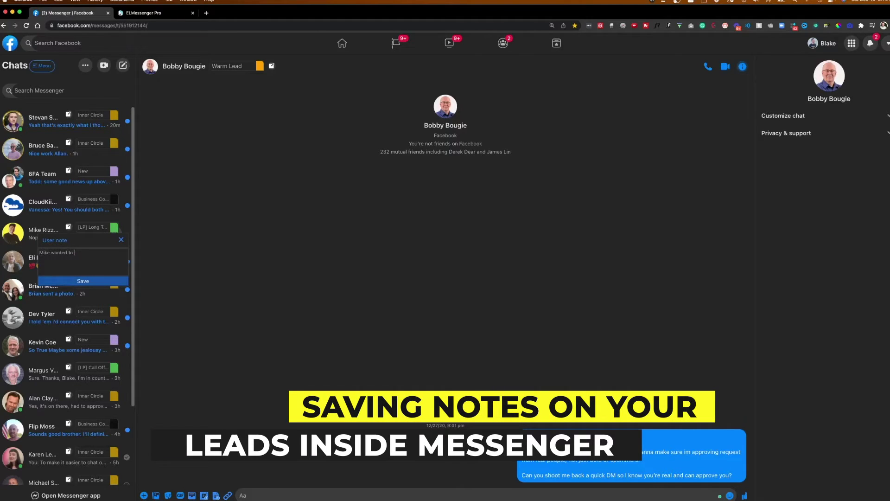
type("start with ")
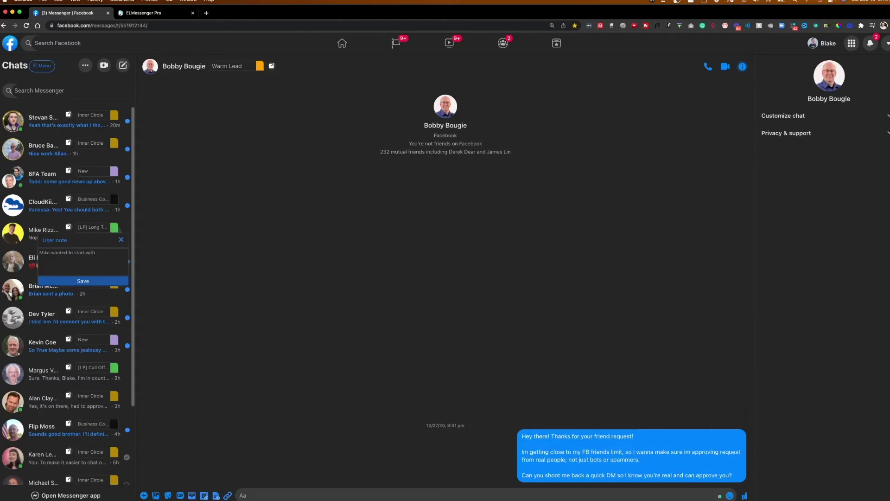
type("the coaching program in January becuase x")
key("super+a")
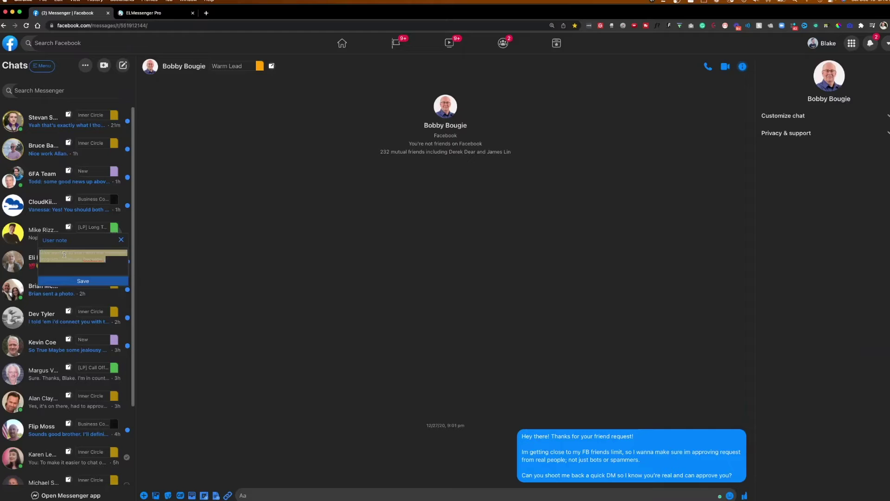
left_click(121, 240)
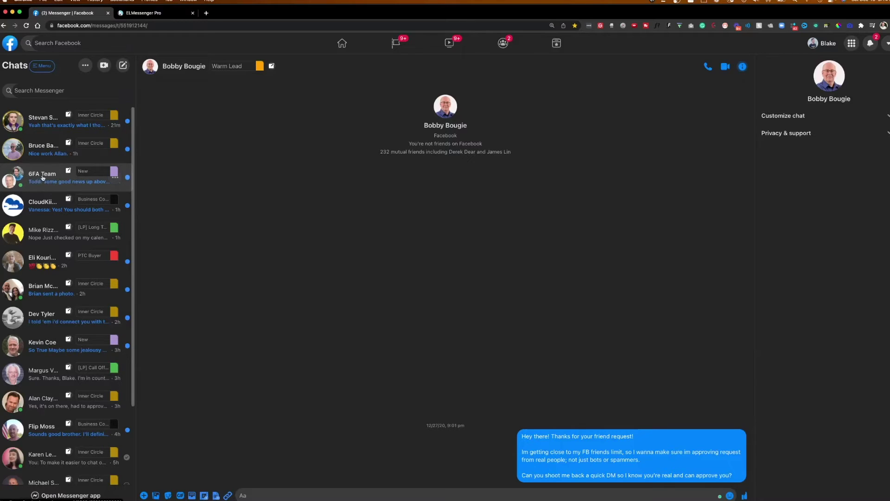
left_click(43, 68)
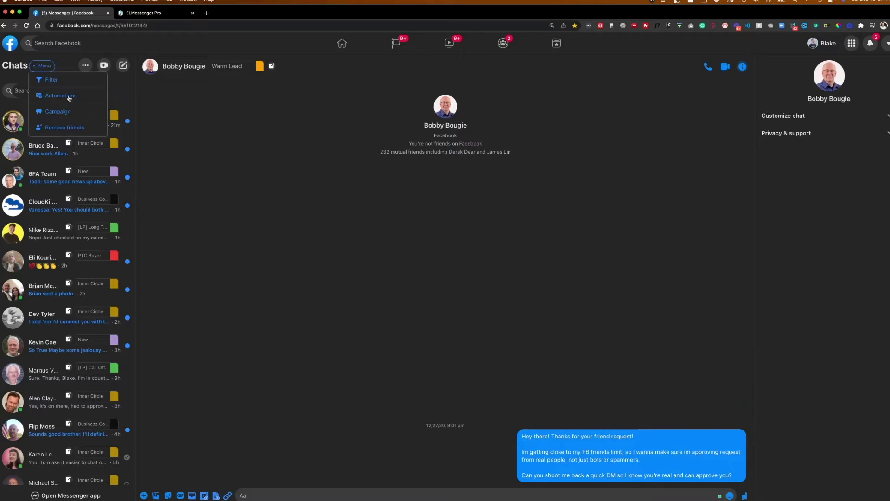
left_click(51, 81)
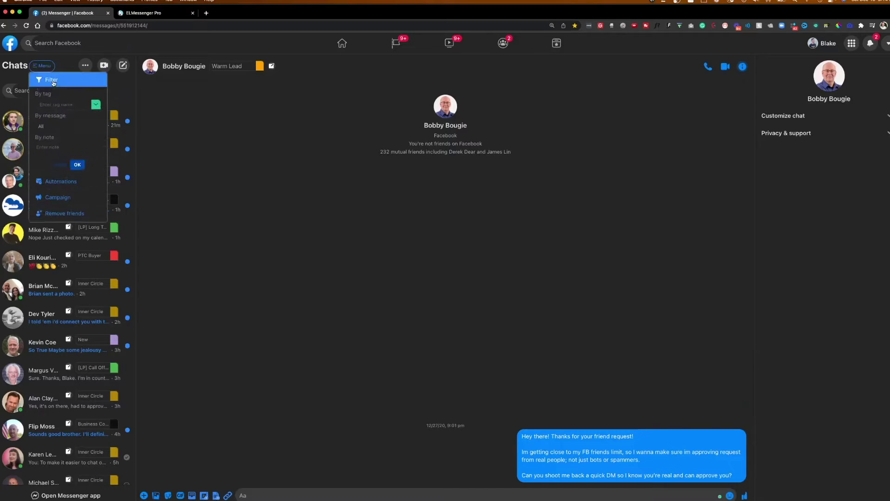
left_click(53, 105)
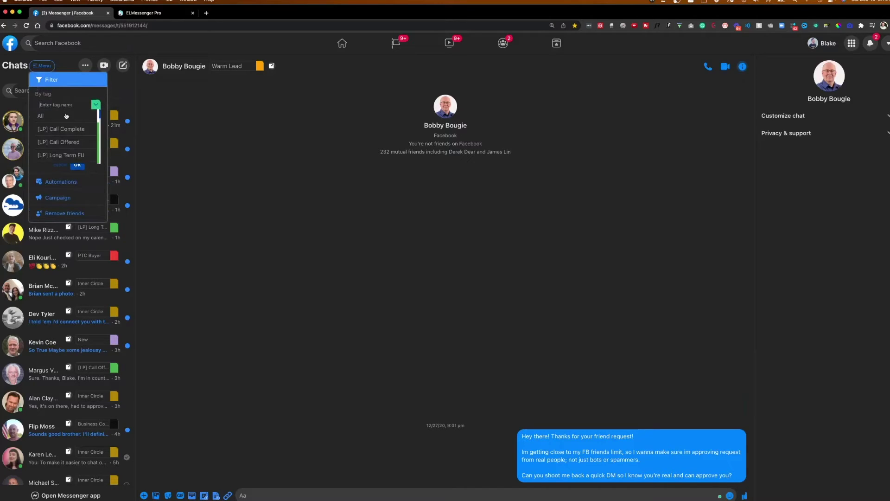
scroll(74, 128, "down", 3)
scroll(75, 129, "up", 1)
left_click(68, 118)
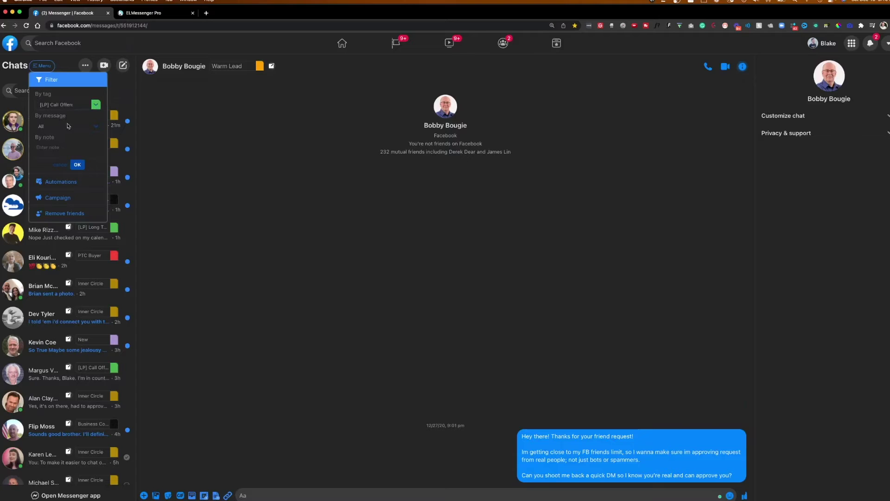
left_click(69, 126)
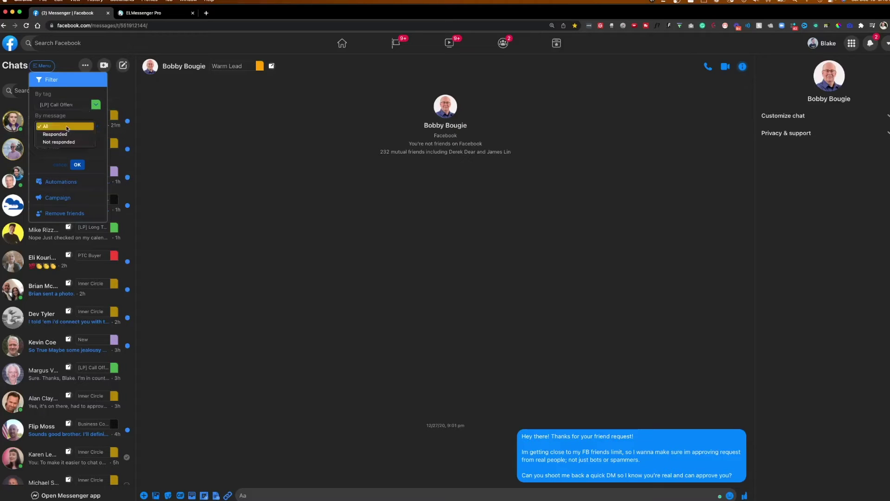
left_click(67, 127)
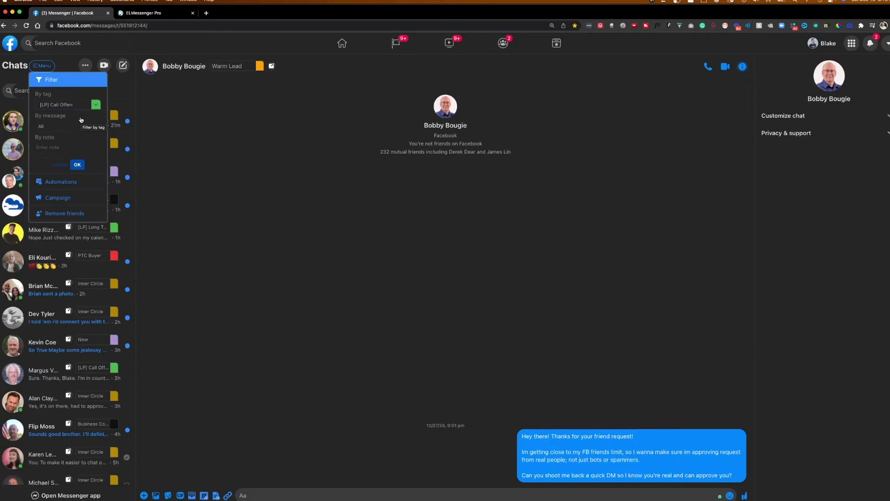
left_click(42, 66)
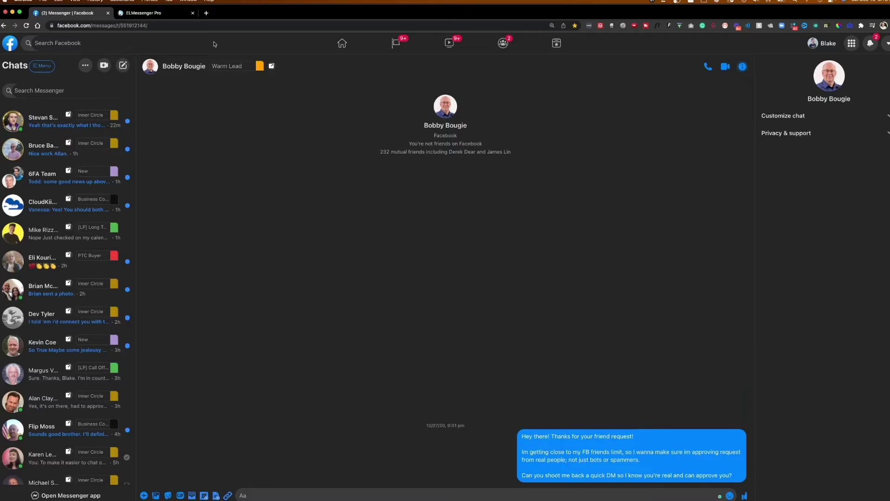
left_click(224, 67)
left_click(191, 495)
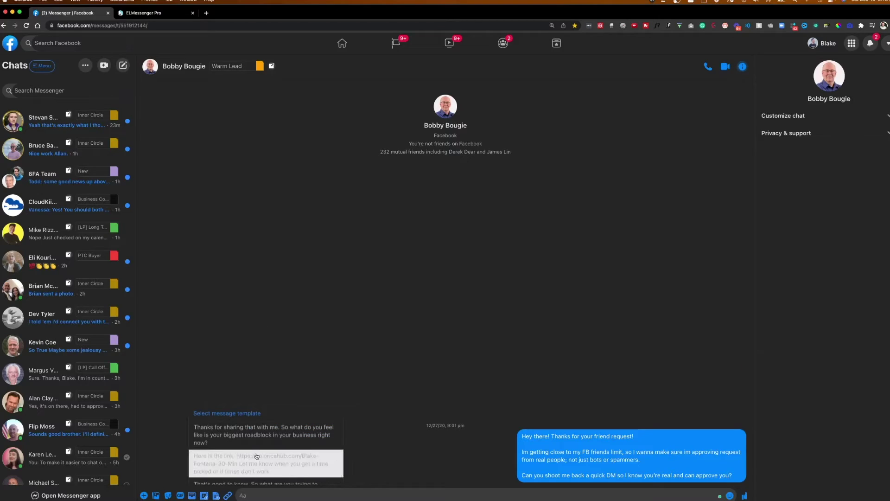
left_click(182, 362)
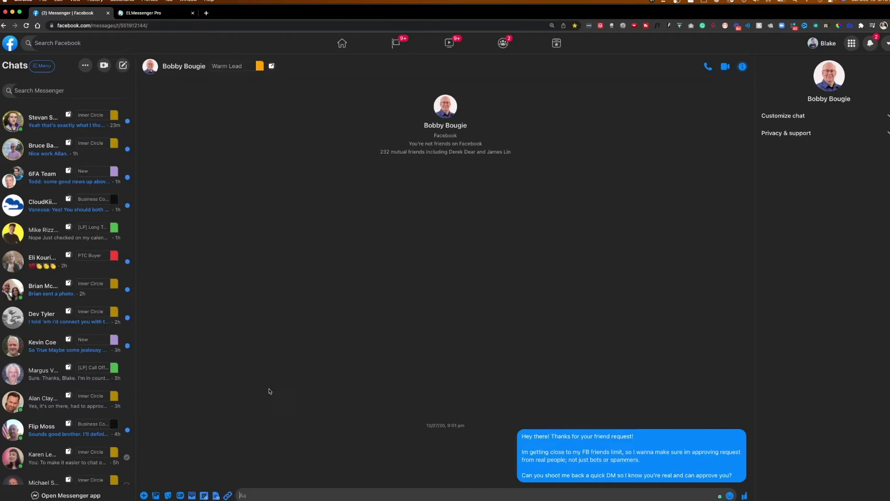
left_click(192, 495)
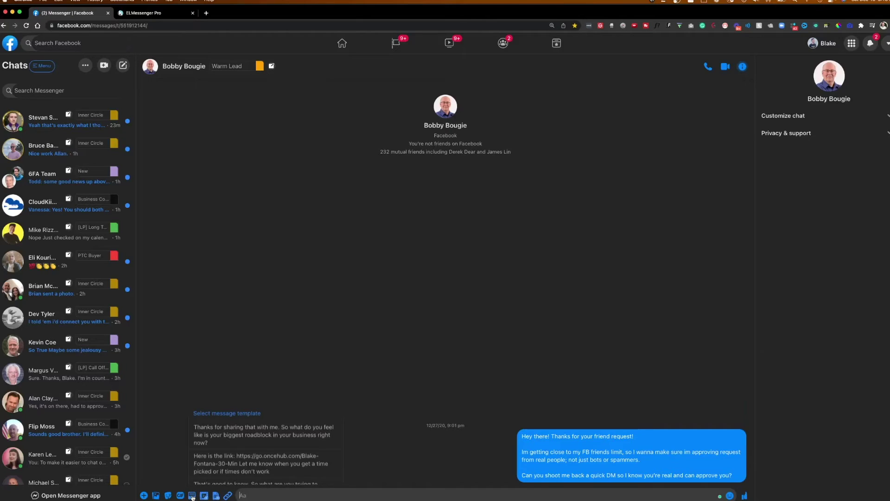
left_click(227, 461)
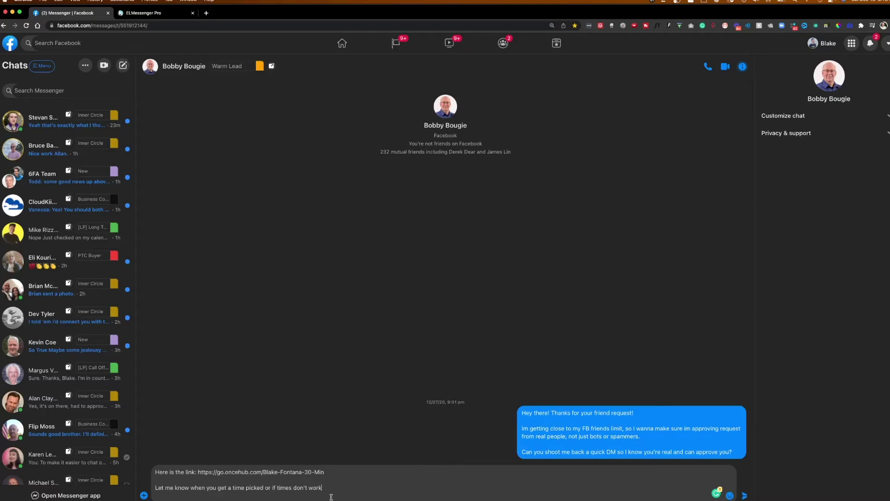
left_click_drag(320, 488, 173, 454)
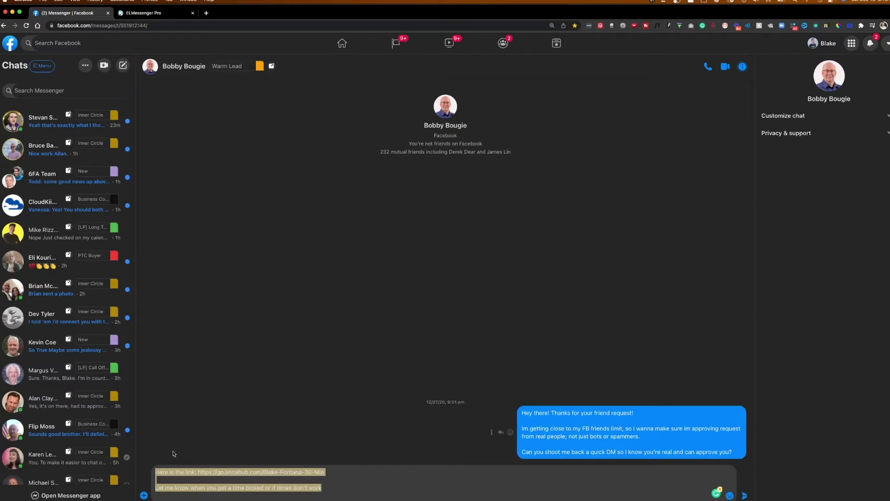
key("BackSpace")
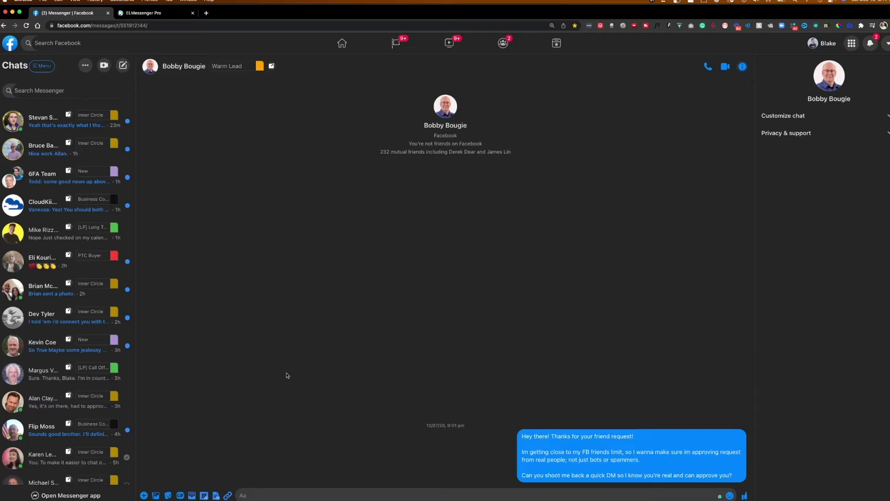
Step: Tag the open conversation [LP] Long Term FU and start a calendar reminder for it
left_click(213, 66)
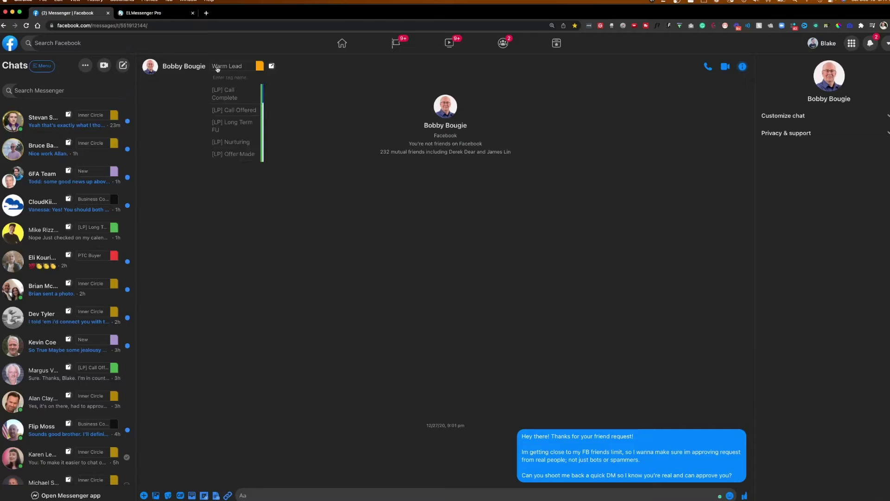
left_click(237, 126)
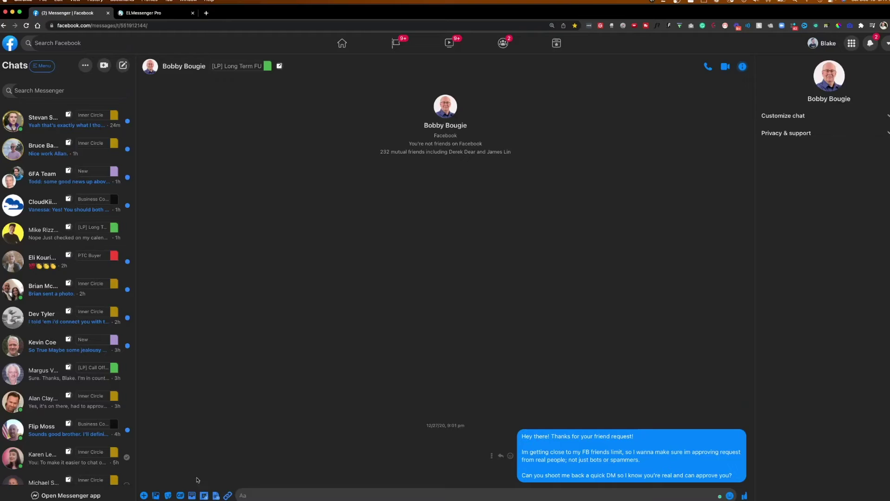
left_click(204, 496)
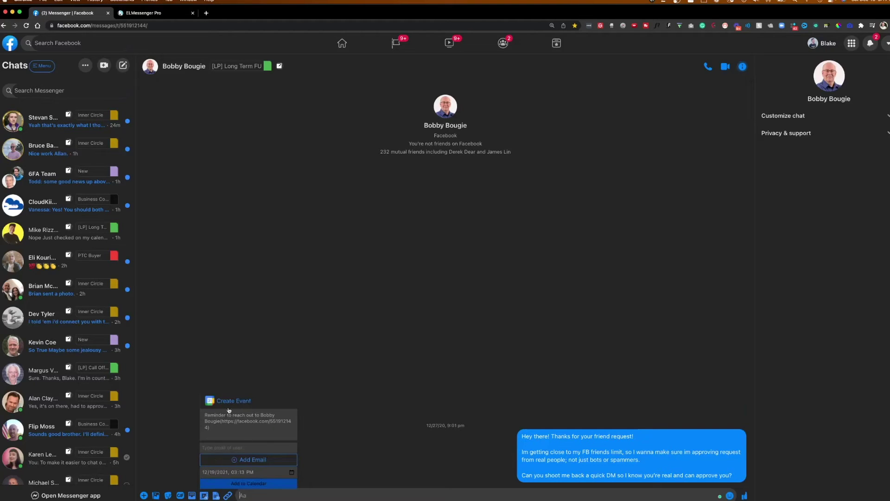
Step: Edit the reminder text in the Create Event panel
left_click_drag(203, 416, 248, 420)
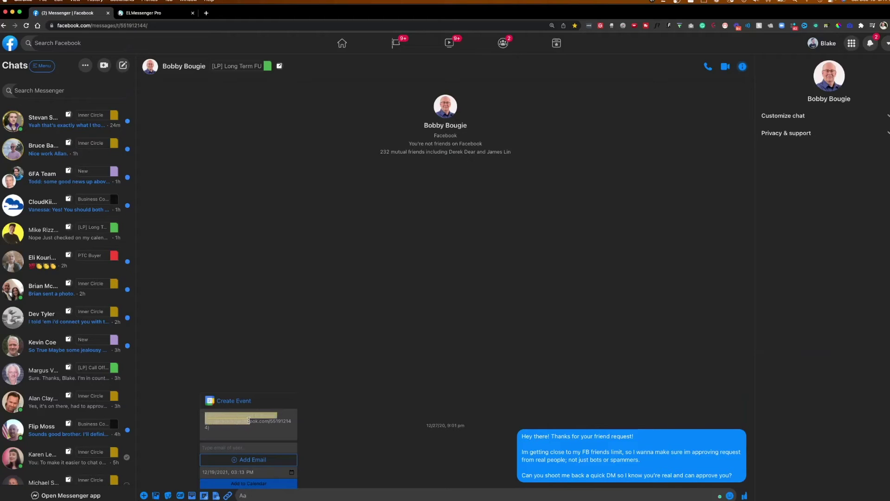
left_click(233, 432)
left_click(225, 423, "shift")
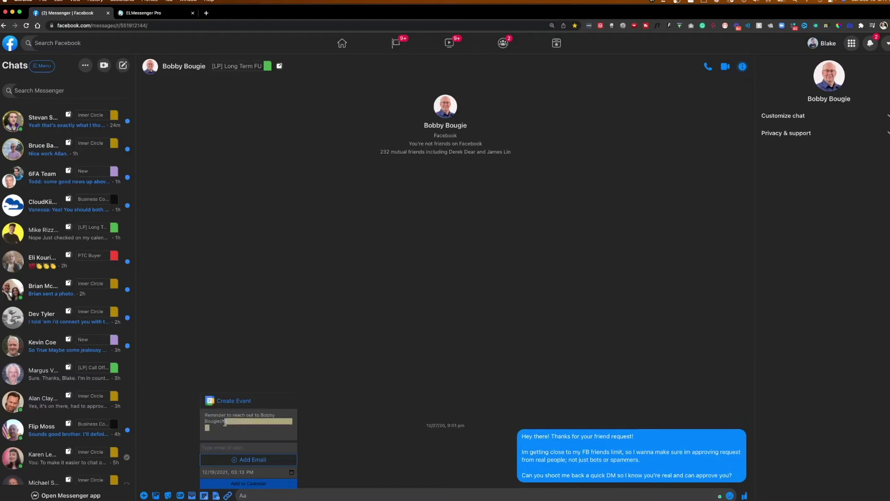
left_click(230, 430)
Step: Set the reminder date to 01/15/2022 and its minutes to 30
left_click(205, 472)
key("Right")
type("15/0")
type("202")
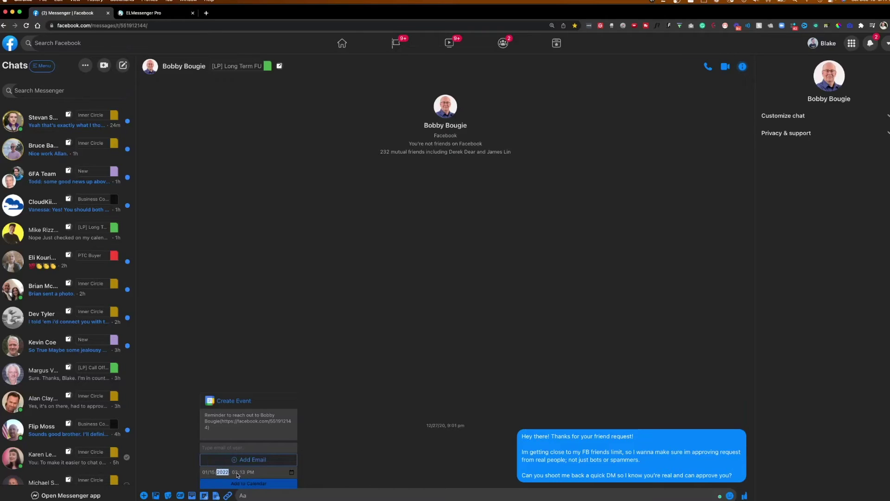
key("Tab")
key("Tab")
key("Tab")
key("shift+Tab")
type("30")
Step: Close the reminder panel and show the interview-interest tag's 5 contacts in BackOffice
left_click(311, 192)
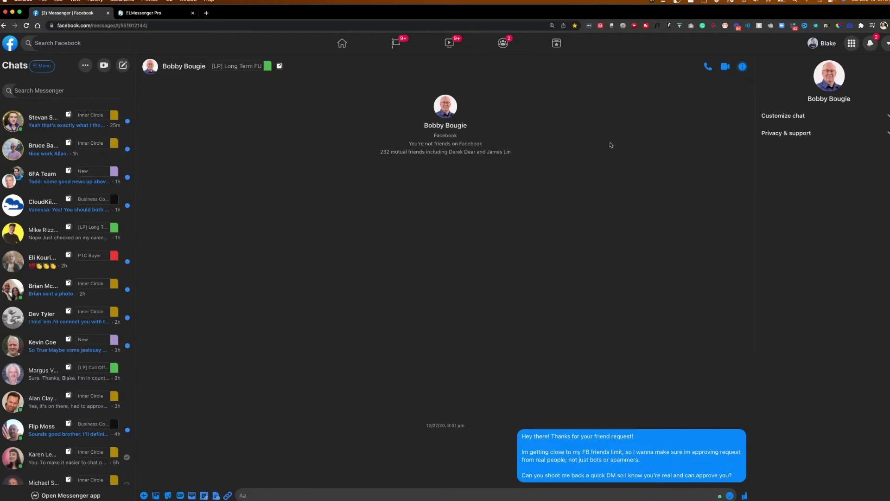
left_click(826, 26)
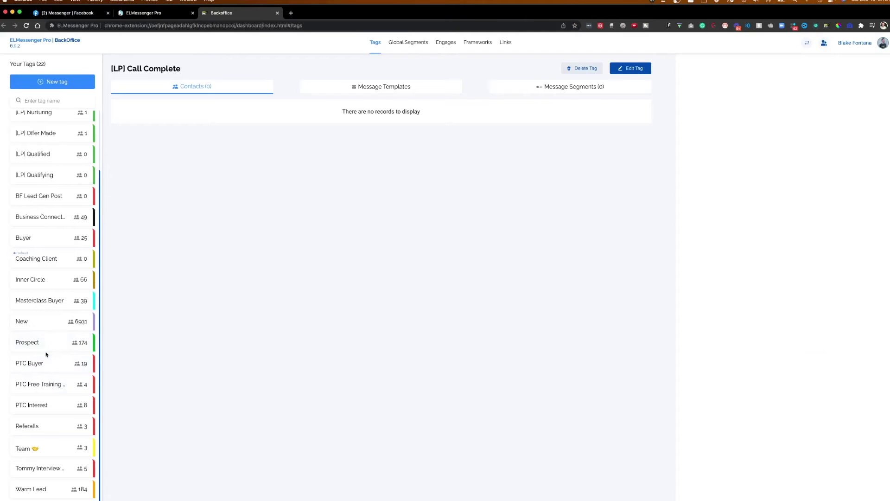
left_click(64, 470)
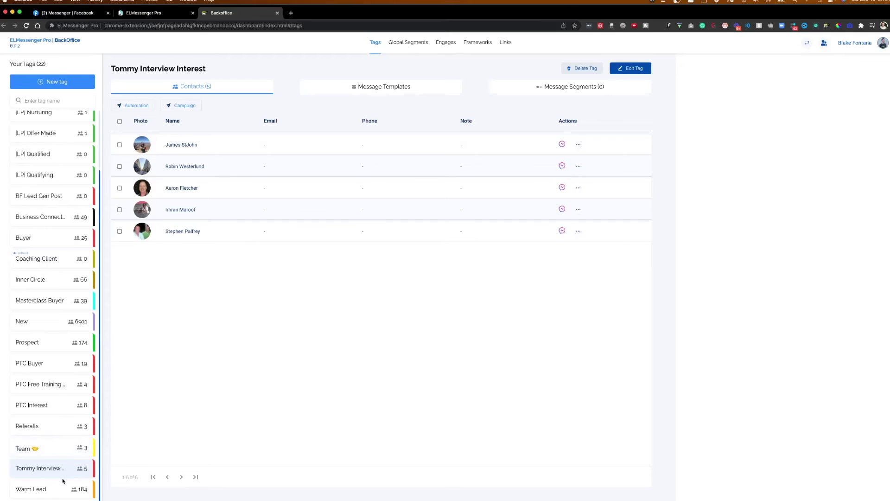
Step: Open the interview-interest tag's existing message template and save it again
left_click(360, 95)
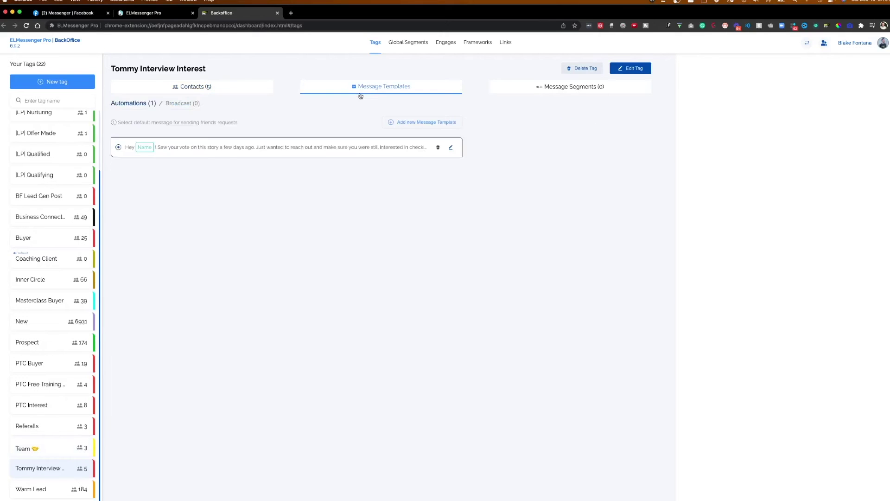
left_click(449, 148)
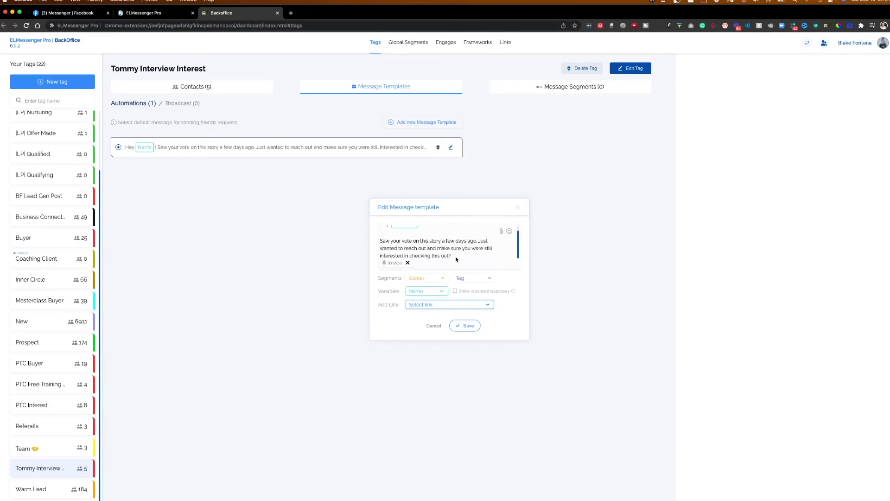
left_click(465, 326)
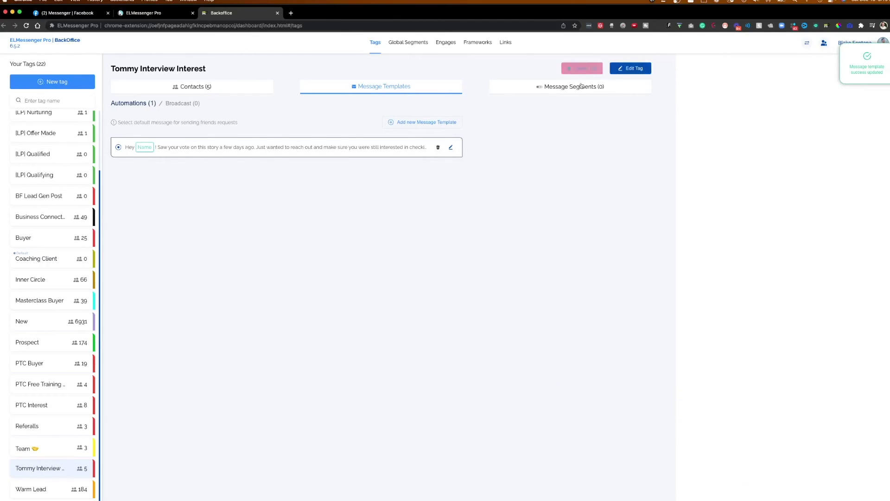
Step: Add template 'Hey {Name} Saw you were interested in this training / Here is the link:'
left_click(407, 126)
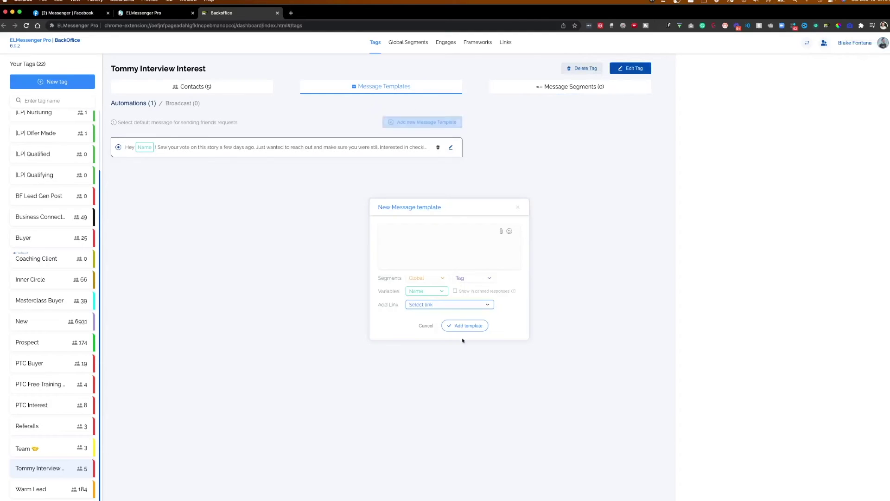
type("Hey")
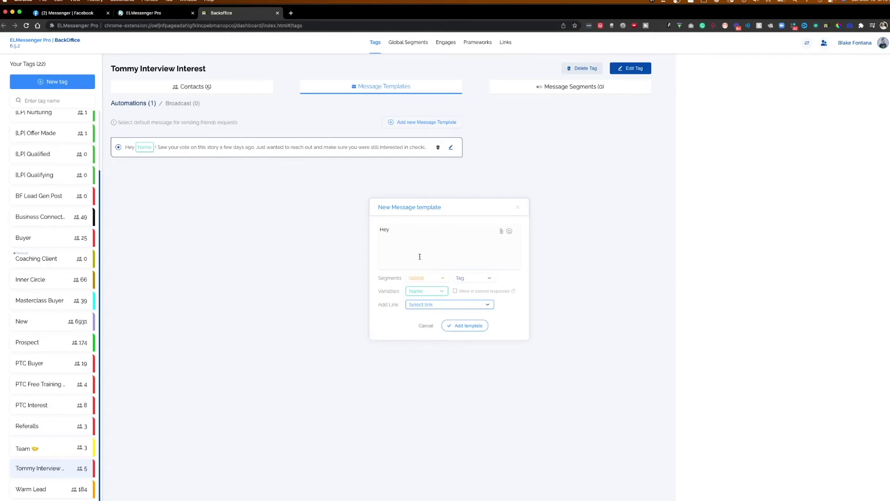
left_click(426, 291)
left_click(420, 300)
type("Saw you were interested in this training")
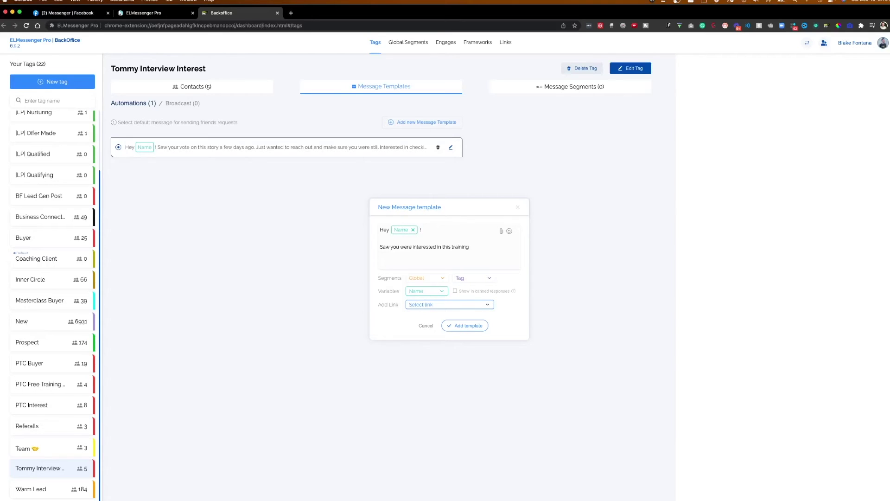
key("Return")
key("Return")
type("Here is th")
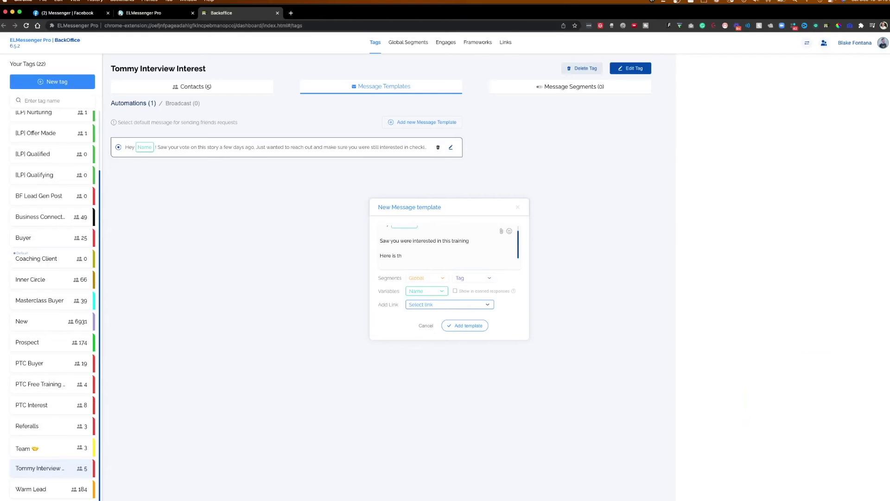
type("e link:")
left_click(455, 325)
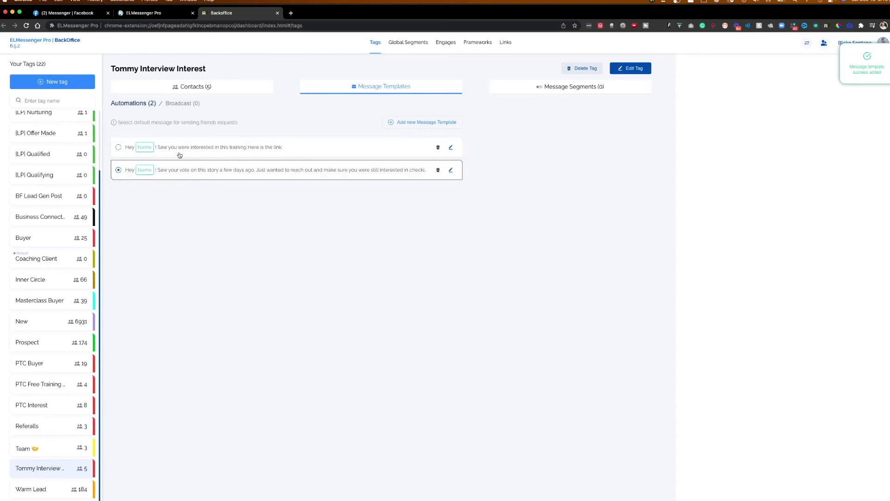
Step: Select all 5 contacts and set an automation using the training template with interval 30 to 35
left_click(200, 88)
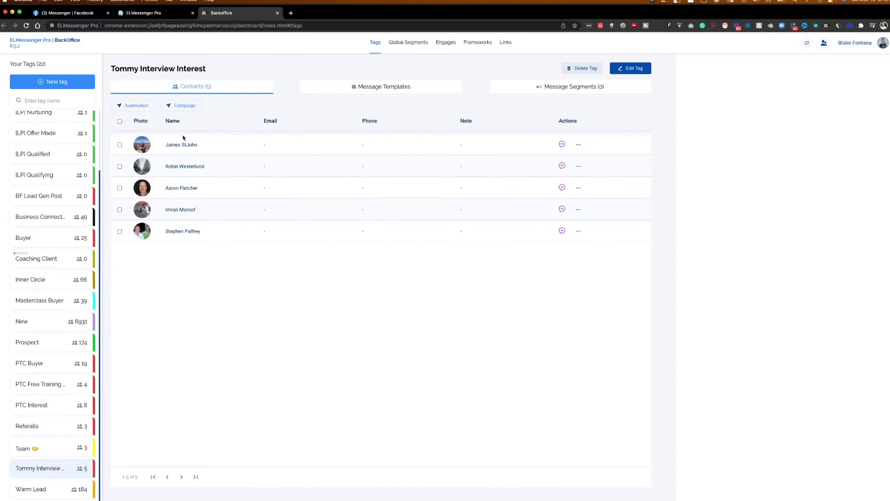
left_click(120, 122)
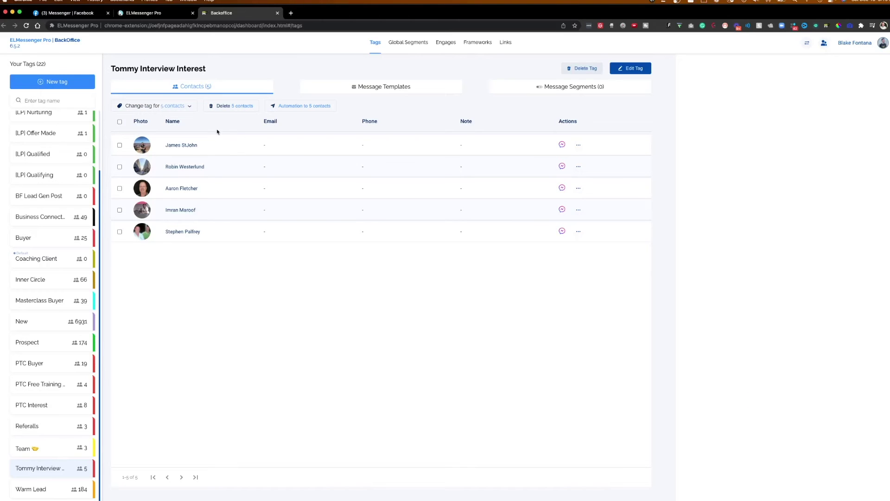
left_click(300, 106)
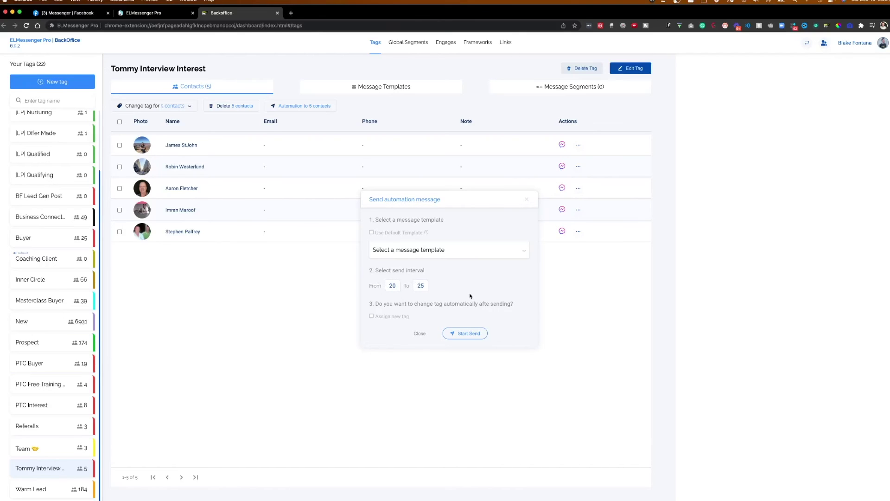
left_click(402, 253)
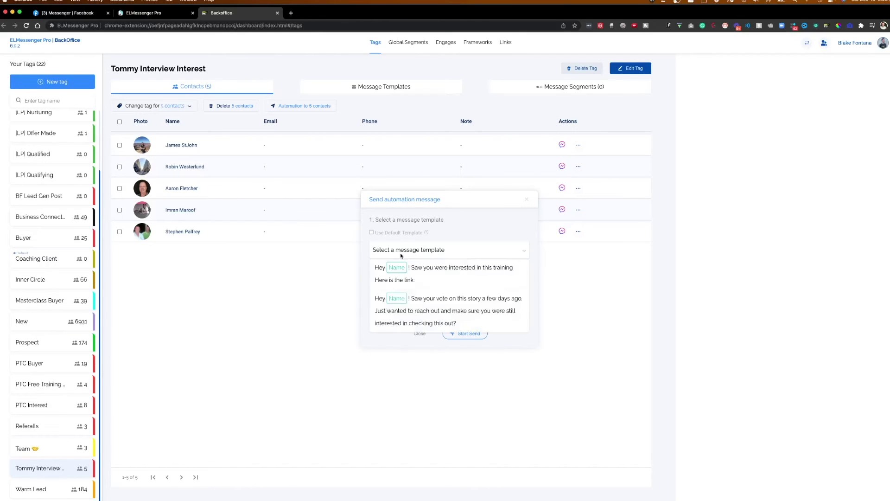
left_click(434, 284)
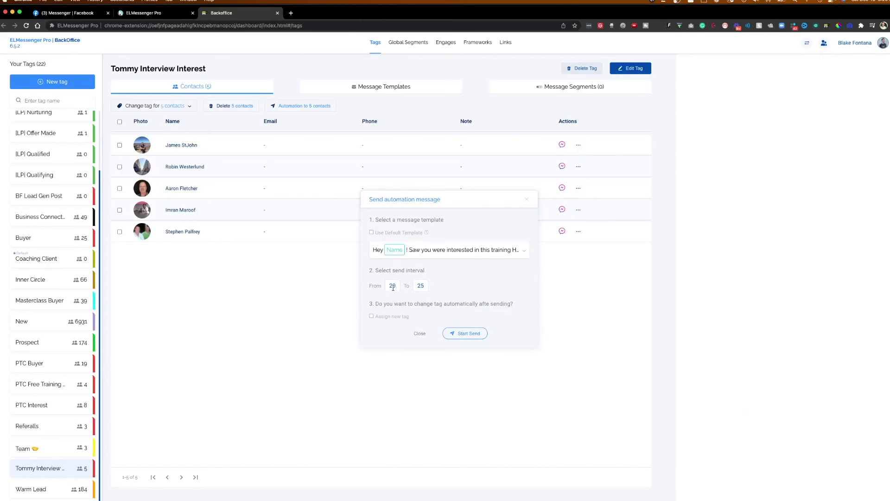
type("30")
double_click(418, 286)
type("35")
left_click_drag(374, 305, 509, 306)
Step: Close the automation dialog, go to Engages, and browse the training post's #me comments
left_click(422, 335)
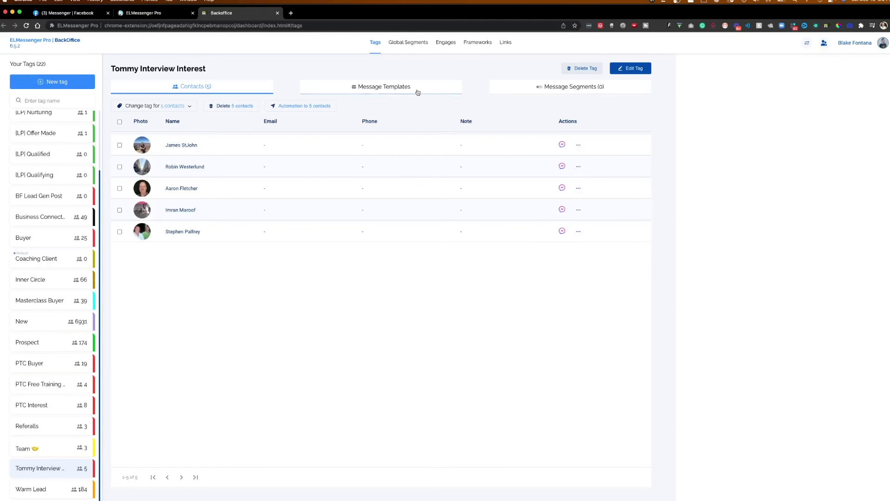
left_click(446, 44)
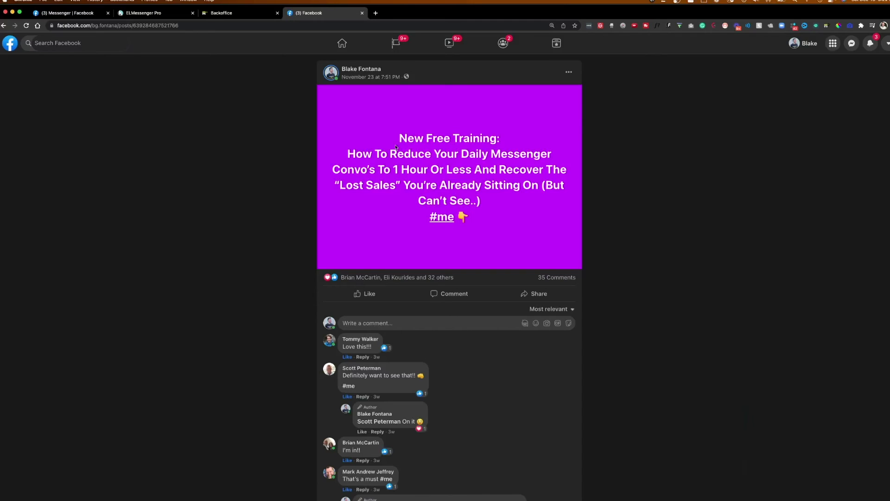
left_click_drag(396, 147, 466, 223)
left_click(466, 223)
scroll(480, 266, "down", 6)
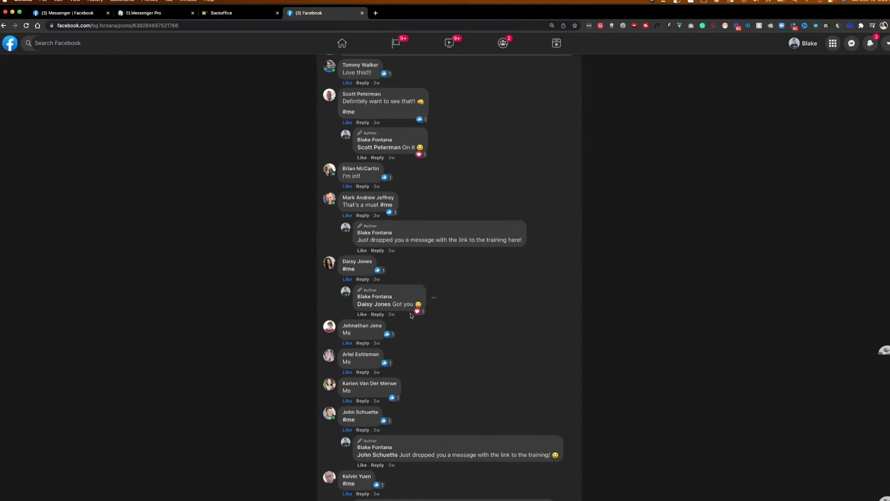
scroll(445, 259, "up", 3)
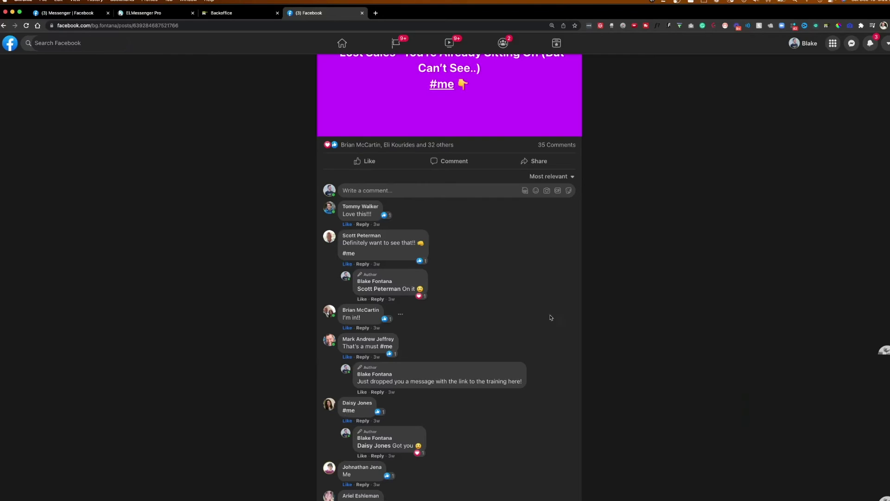
scroll(560, 324, "down", 2)
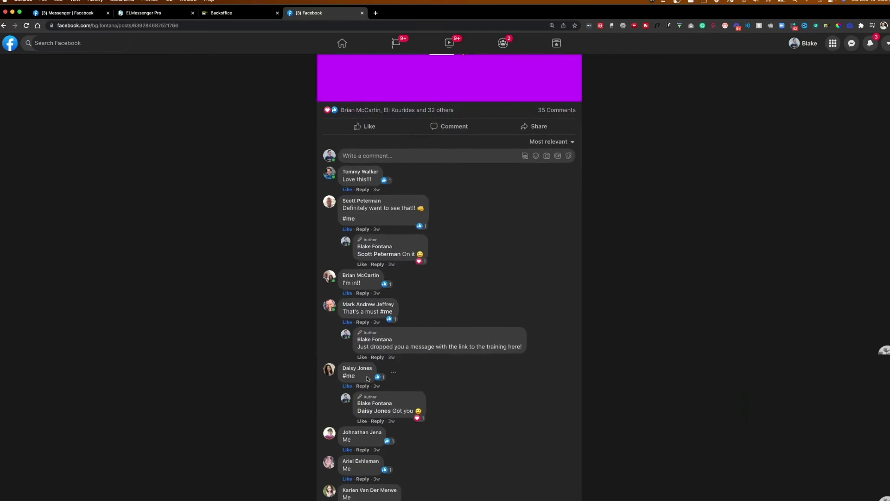
left_click_drag(348, 376, 343, 377)
Step: Return to the Free Messenger Training | PTC Teaser engage and save its settings
left_click(238, 13)
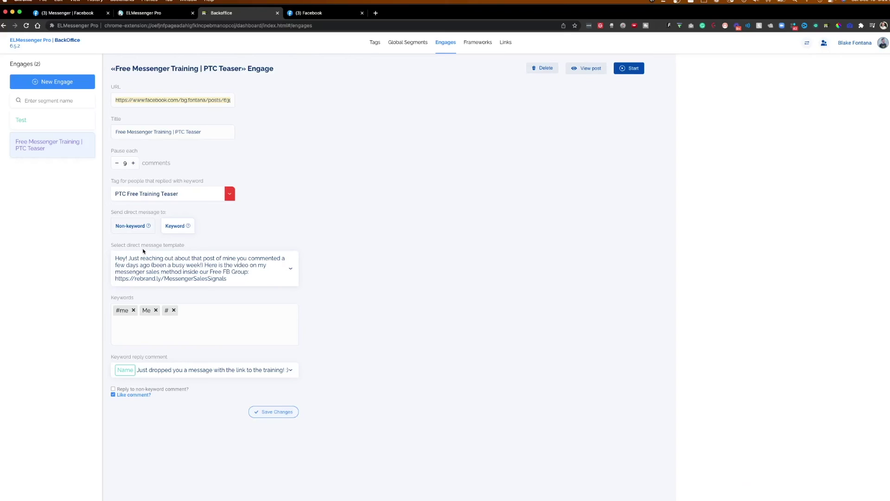
left_click(269, 412)
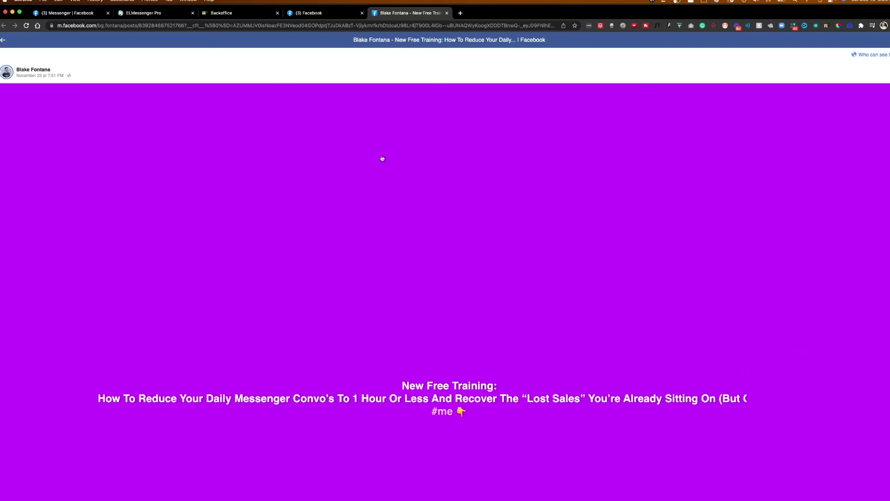
Step: Scroll the duplicate post page, then close that tab to return to the original post
scroll(382, 159, "down", 8)
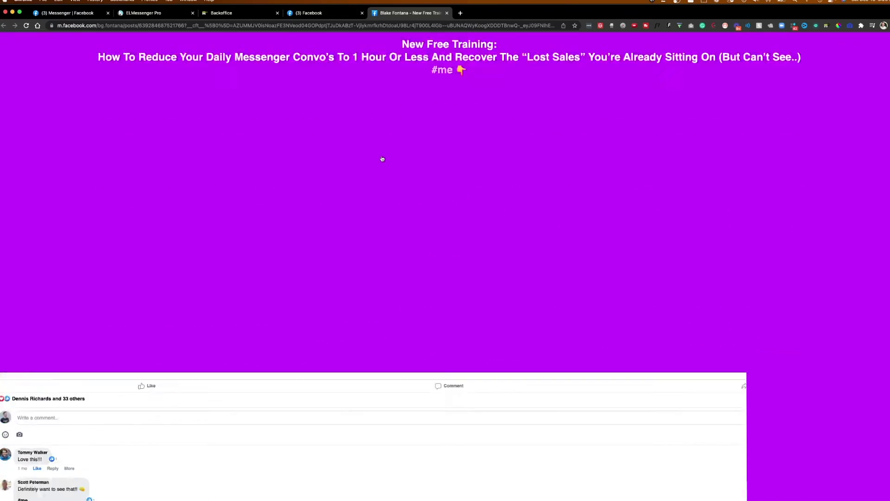
scroll(383, 158, "down", 1)
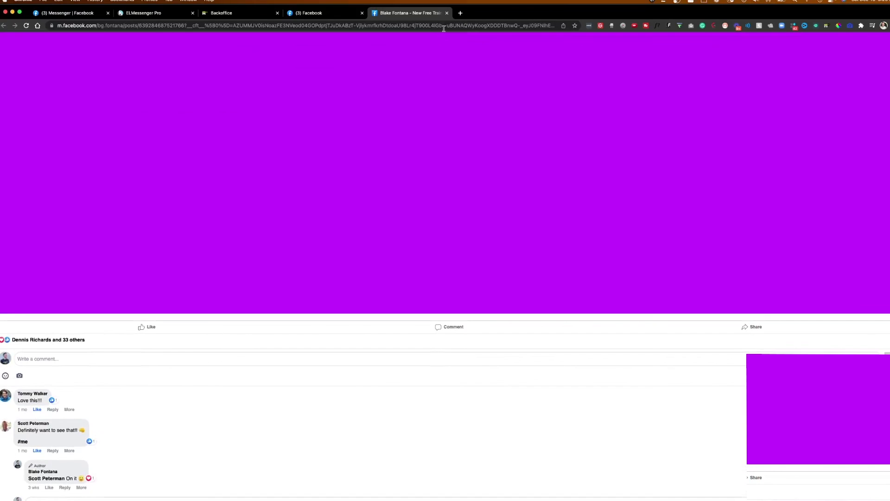
left_click(447, 13)
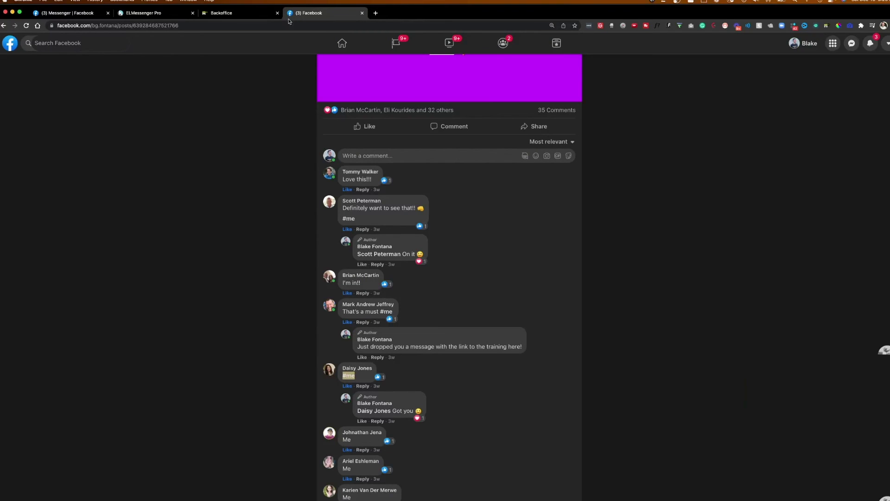
Step: Switch back to the Messenger tab with the ELMessenger Pro tagged inbox and [LP] Long Term FU chat
left_click(99, 17)
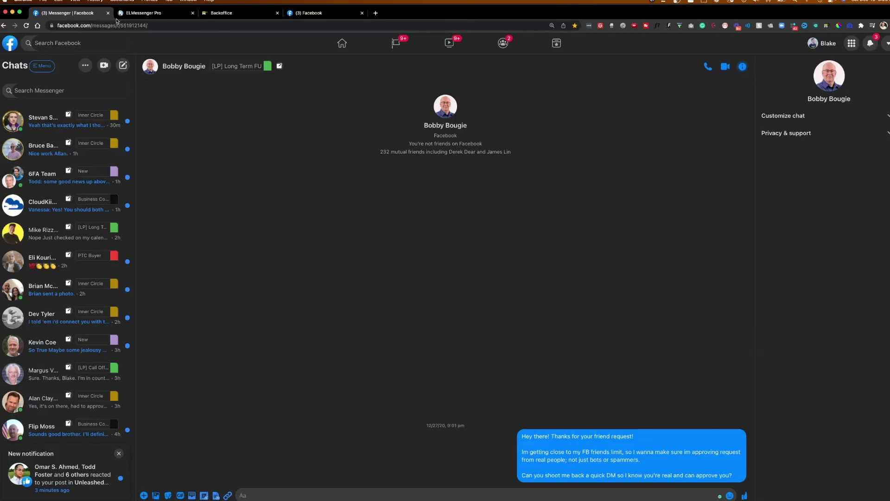